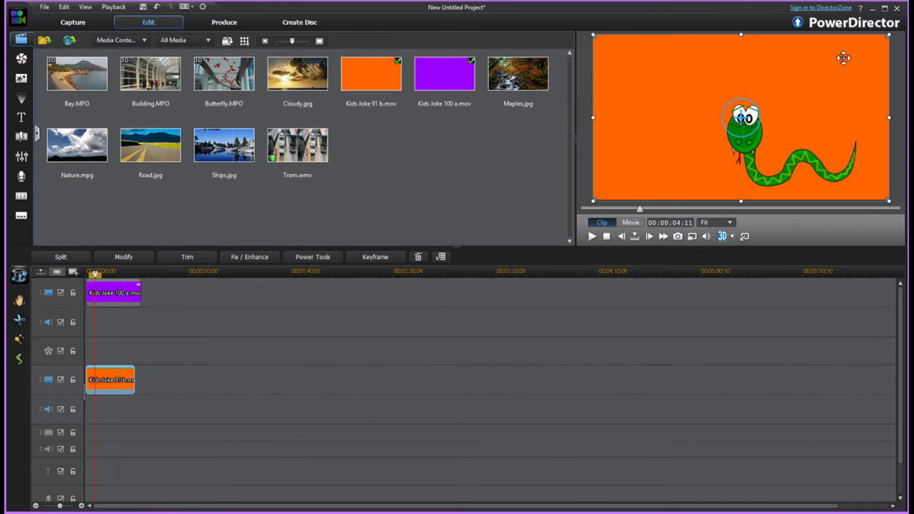
Step: Minimize PowerDirector to bring the Paint.NET window with 1 a mask.png into view
{"action": "left_click", "coordinate": [874, 8]}
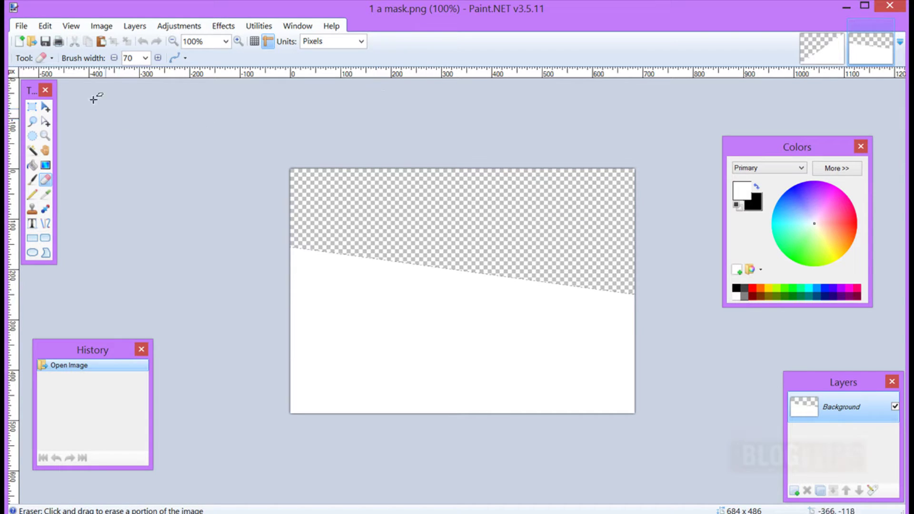
Step: Create a new blank 684 × 486 pixel image from the File menu
{"action": "left_click", "coordinate": [22, 27]}
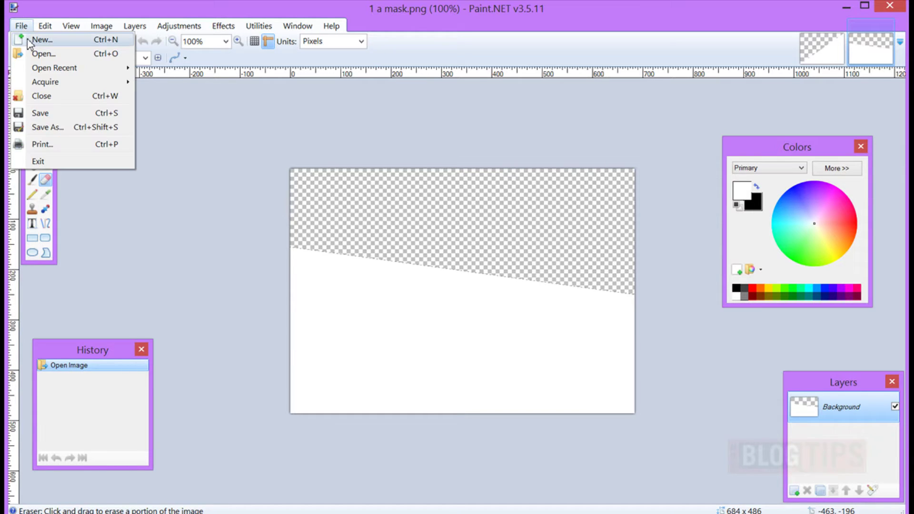
{"action": "left_click", "coordinate": [30, 40]}
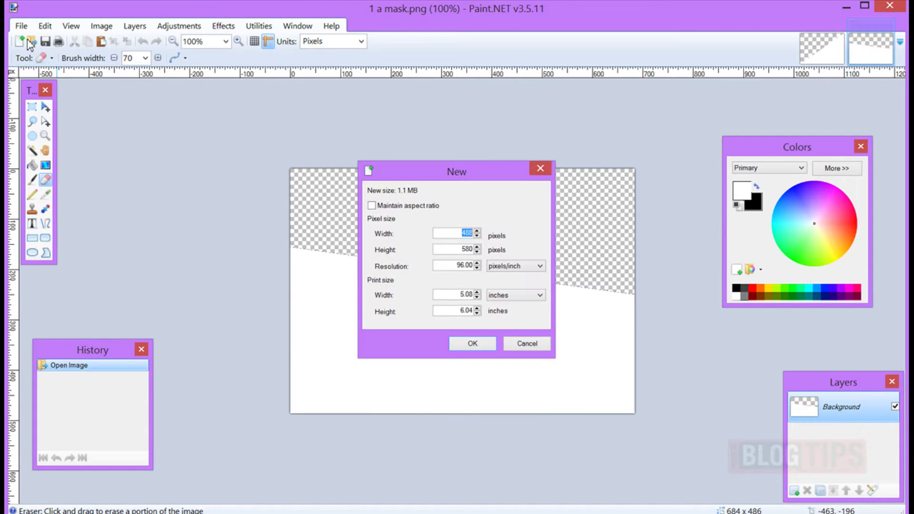
{"action": "type", "text": "684"}
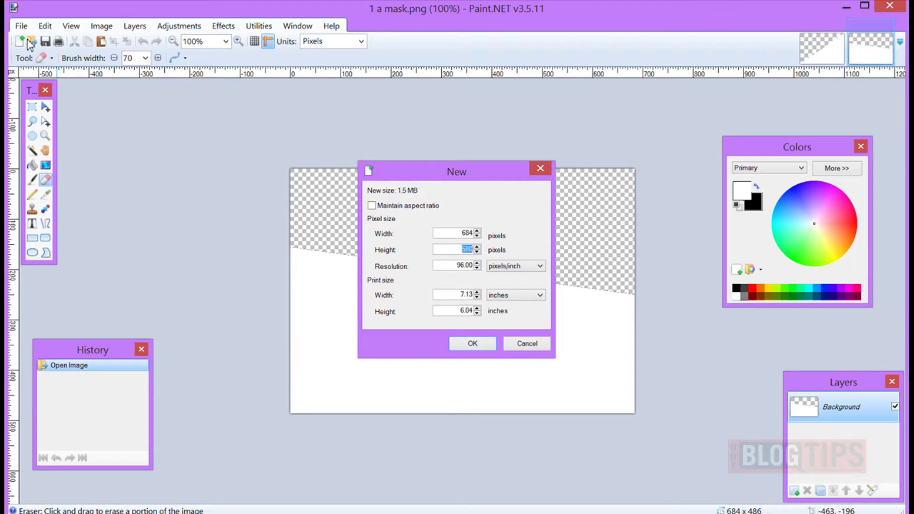
{"action": "type", "text": "486"}
{"action": "left_click", "coordinate": [485, 346]}
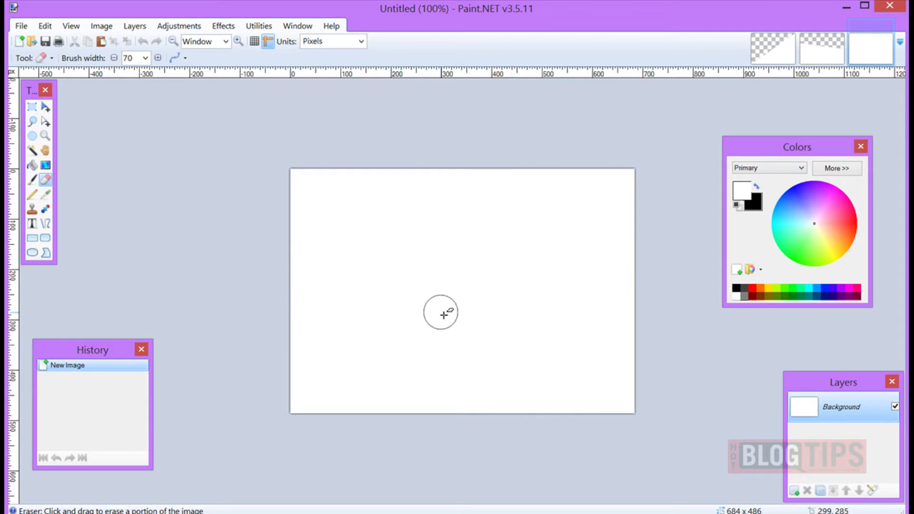
Step: Magic Wand-select the white canvas and delete it to make the image transparent
{"action": "left_click", "coordinate": [32, 151]}
{"action": "left_click", "coordinate": [400, 262]}
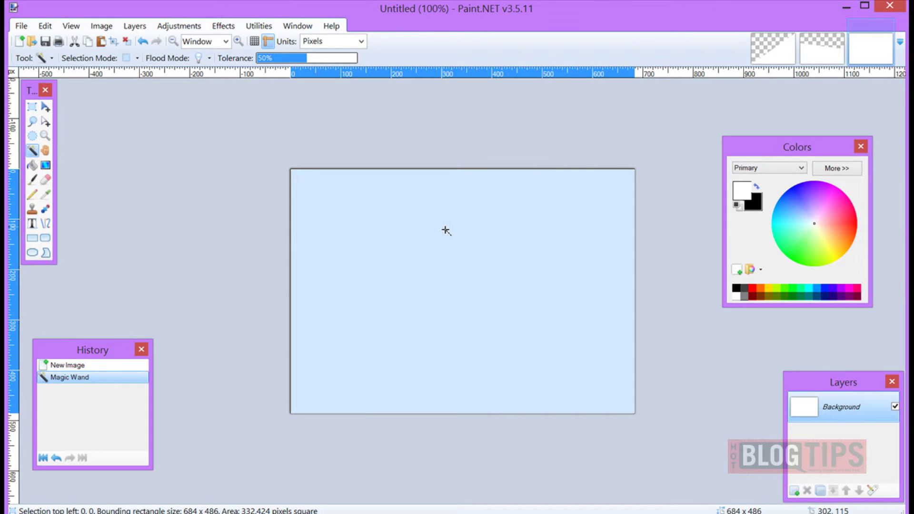
{"action": "key", "text": "Delete"}
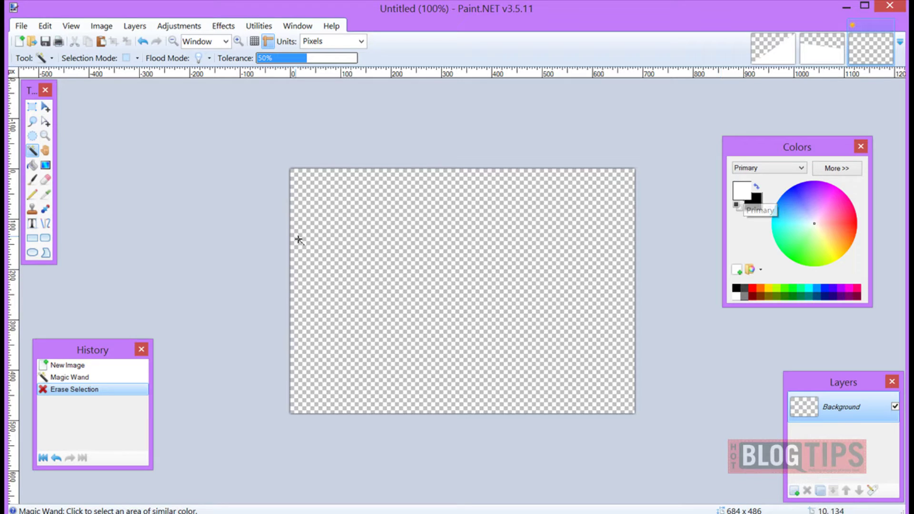
Step: Draw a 10-pixel white straight line from the bottom-left to the top-right corner
{"action": "left_click", "coordinate": [46, 230]}
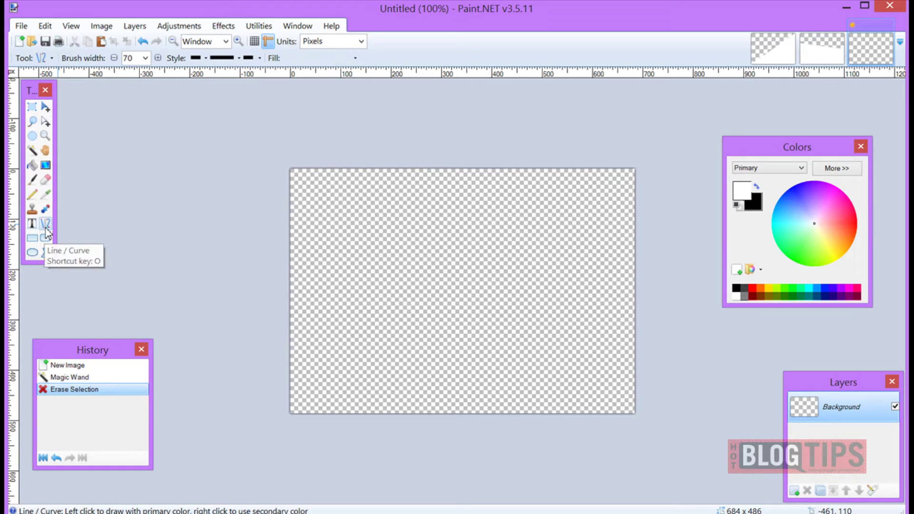
{"action": "left_click", "coordinate": [145, 58]}
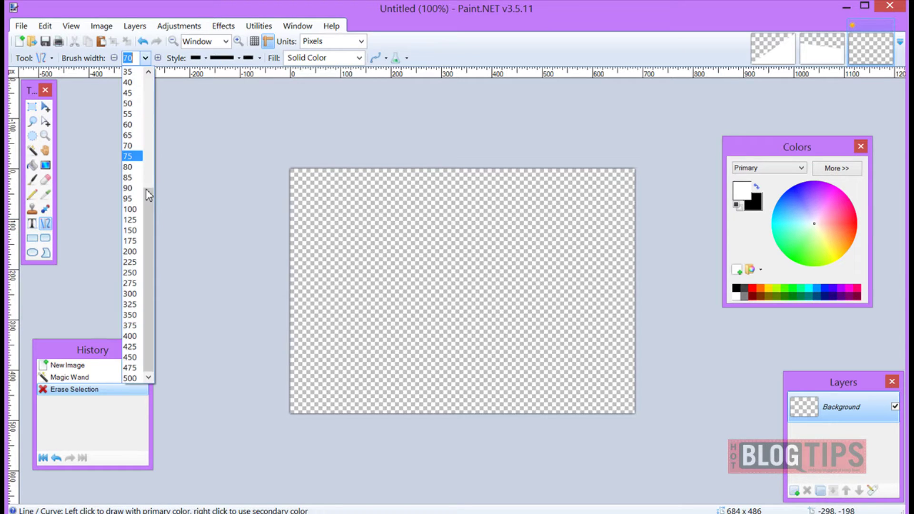
{"action": "left_click_drag", "start_coordinate": [150, 229], "coordinate": [147, 138]}
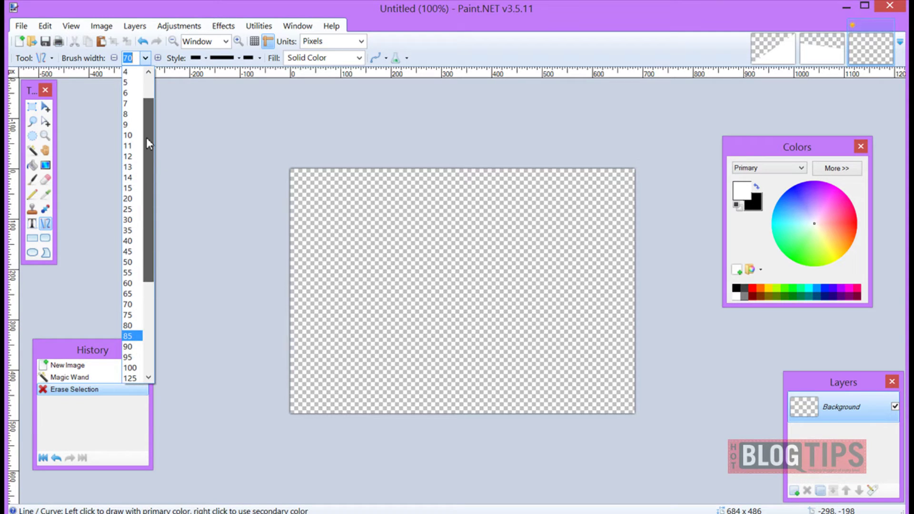
{"action": "left_click", "coordinate": [128, 124]}
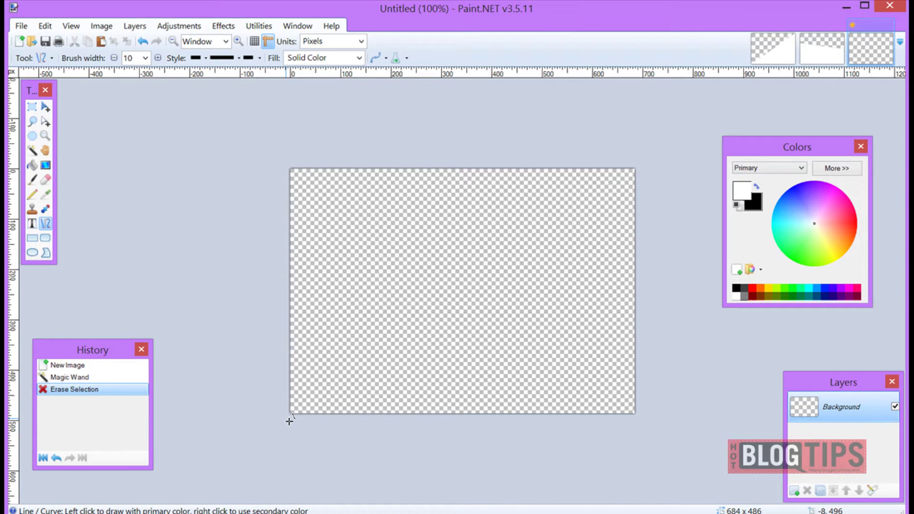
{"action": "left_click_drag", "start_coordinate": [290, 422], "coordinate": [638, 171]}
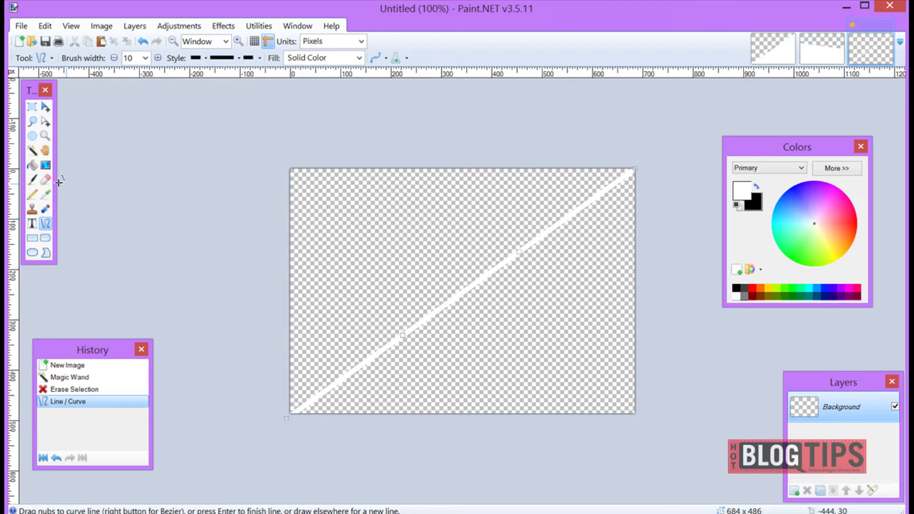
Step: Magic Wand and Paint Bucket the lower-right triangle solid white, covering the line, then deselect
{"action": "left_click", "coordinate": [31, 150]}
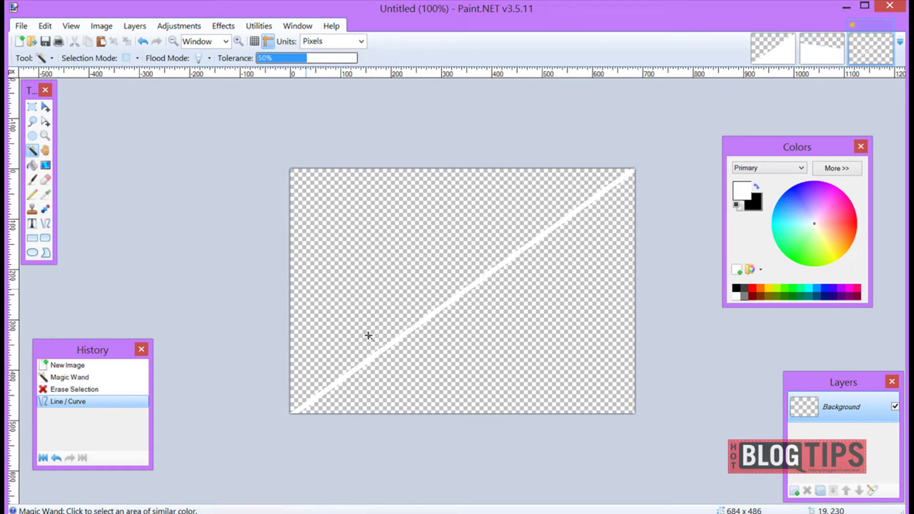
{"action": "left_click", "coordinate": [494, 350]}
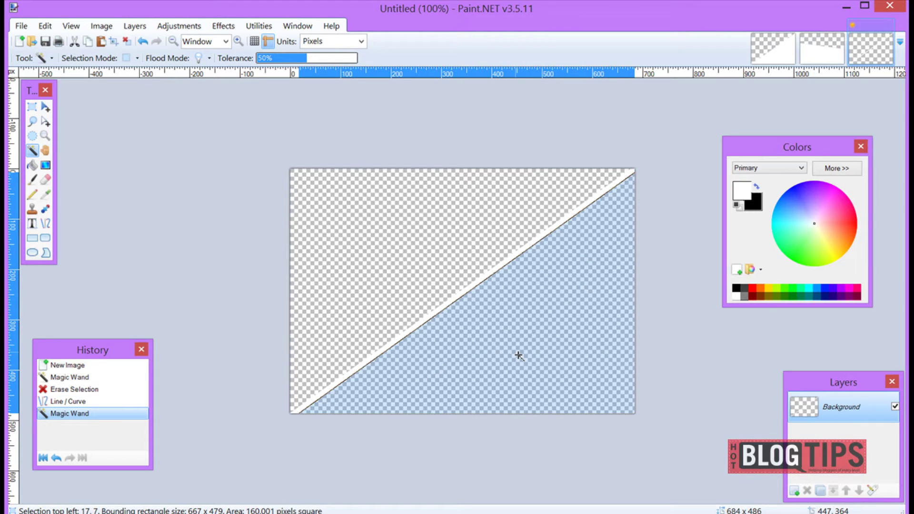
{"action": "left_click", "coordinate": [32, 165]}
{"action": "left_click", "coordinate": [485, 351]}
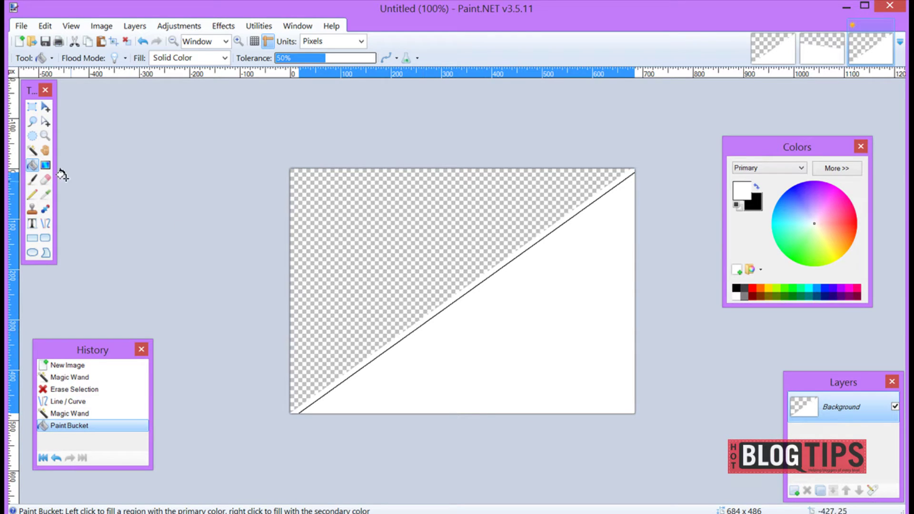
{"action": "left_click", "coordinate": [32, 151]}
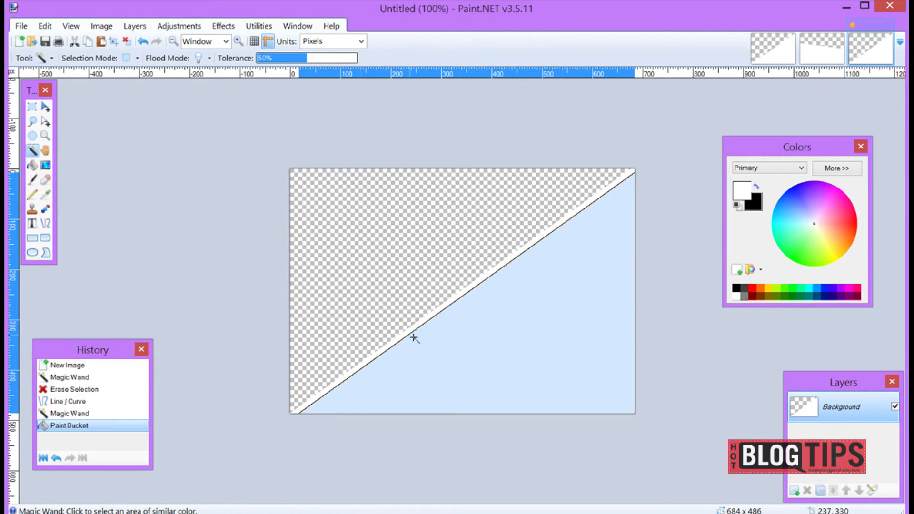
{"action": "left_click", "coordinate": [428, 334]}
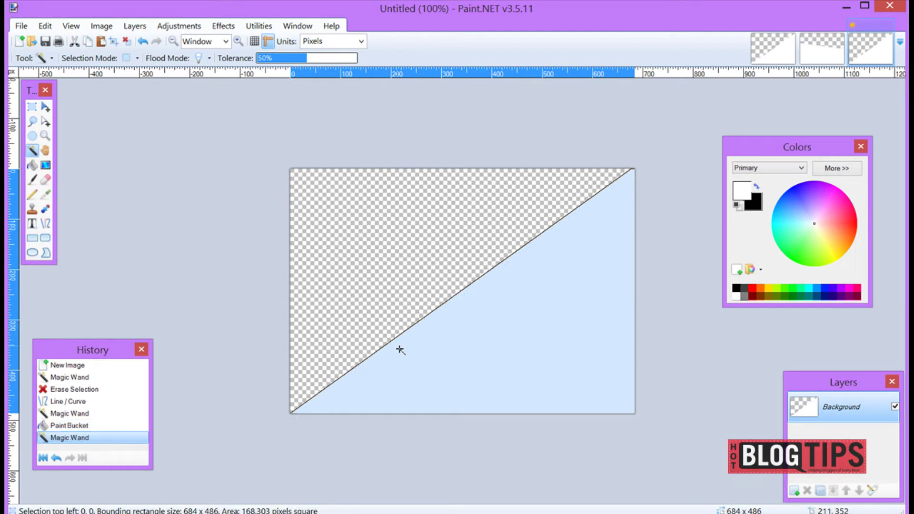
{"action": "left_click", "coordinate": [32, 165]}
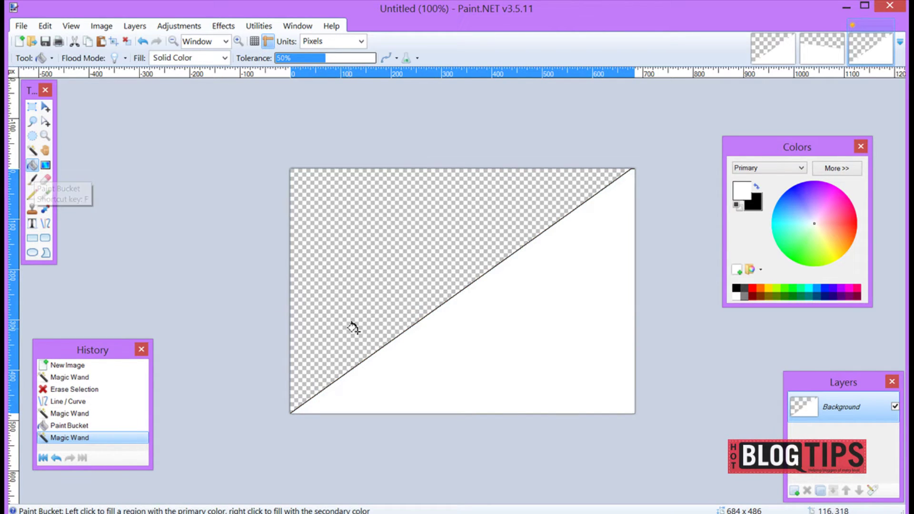
{"action": "left_click", "coordinate": [422, 346]}
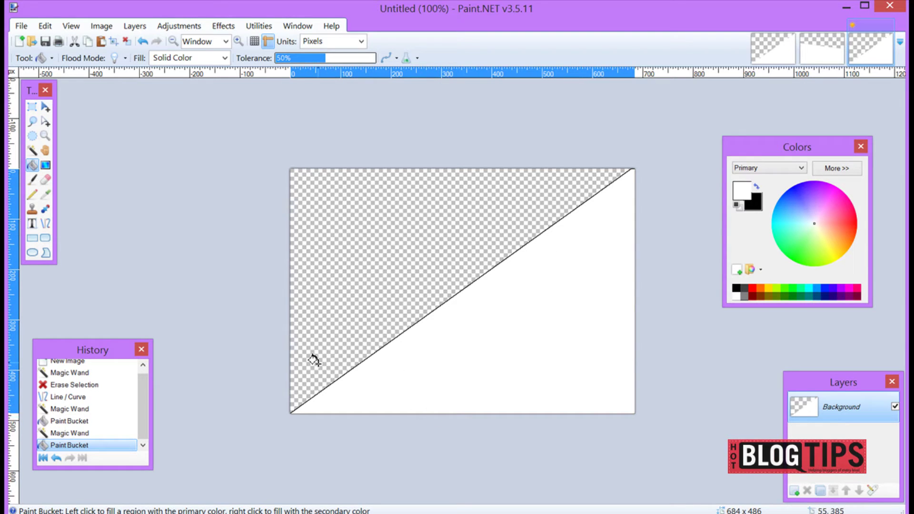
{"action": "left_click", "coordinate": [126, 41]}
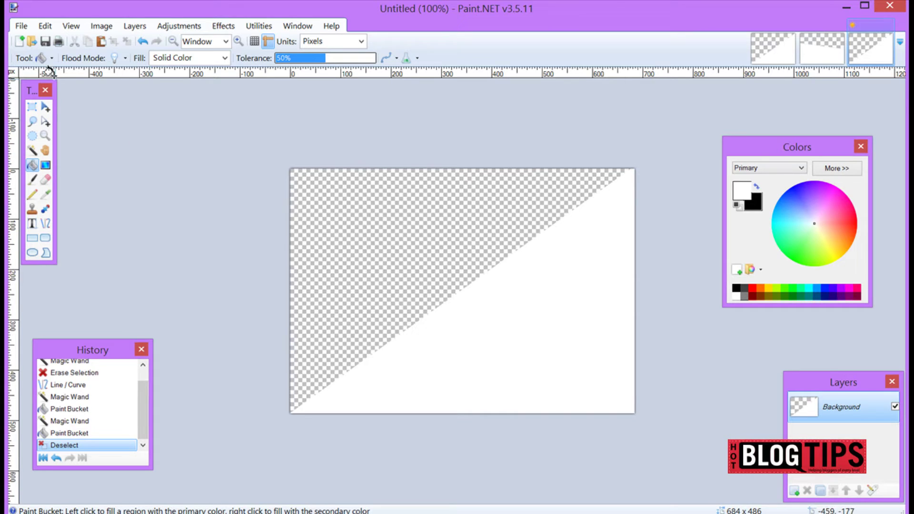
Step: Save the image as '2 b mask' in PNG format in the MASK folder
{"action": "left_click", "coordinate": [21, 25]}
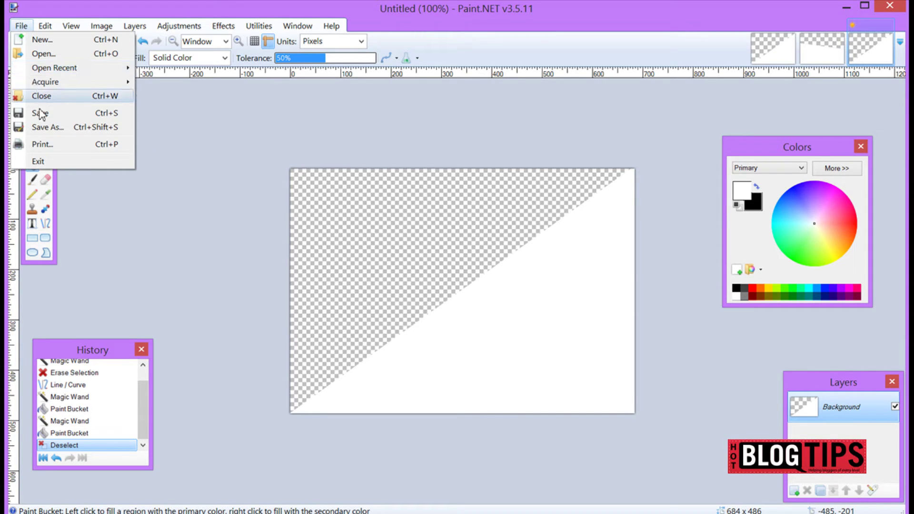
{"action": "left_click", "coordinate": [45, 127]}
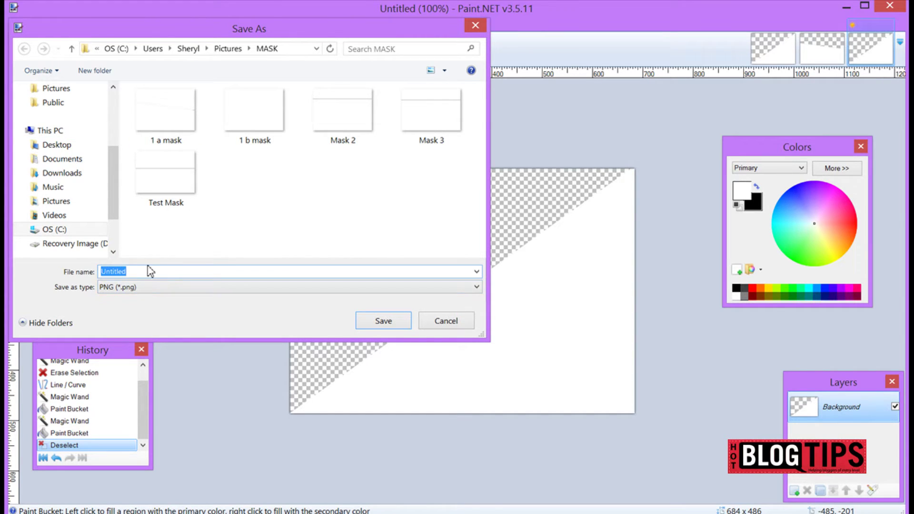
{"action": "key", "text": "BackSpace"}
{"action": "type", "text": "m"}
{"action": "key", "text": "BackSpace"}
{"action": "left_click", "coordinate": [387, 322]}
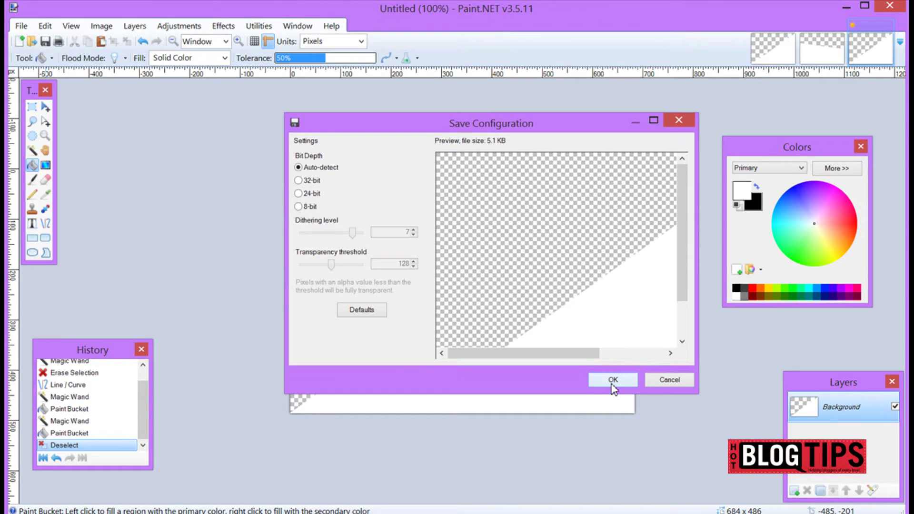
{"action": "left_click", "coordinate": [613, 381]}
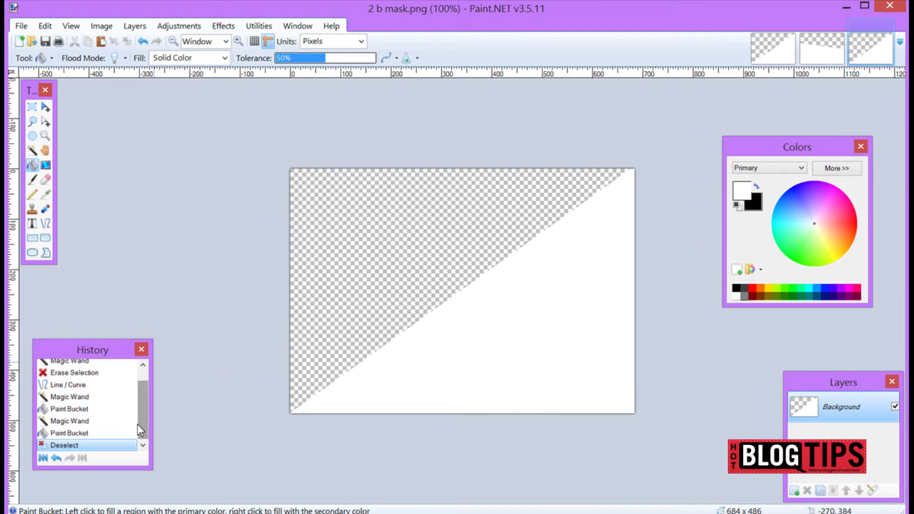
Step: Revert the History to the blank New Image state and swap colours so black is primary
{"action": "left_click_drag", "start_coordinate": [141, 431], "coordinate": [141, 409]}
{"action": "left_click", "coordinate": [70, 414]}
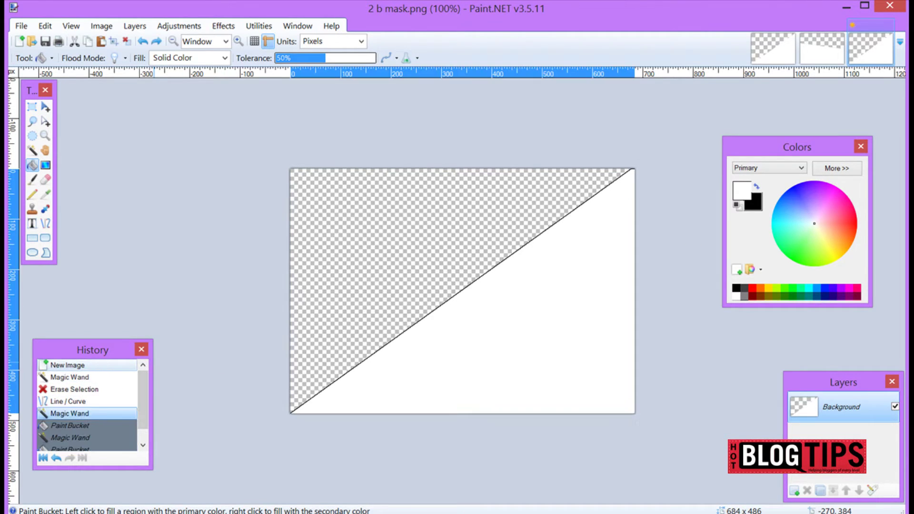
{"action": "left_click", "coordinate": [95, 365]}
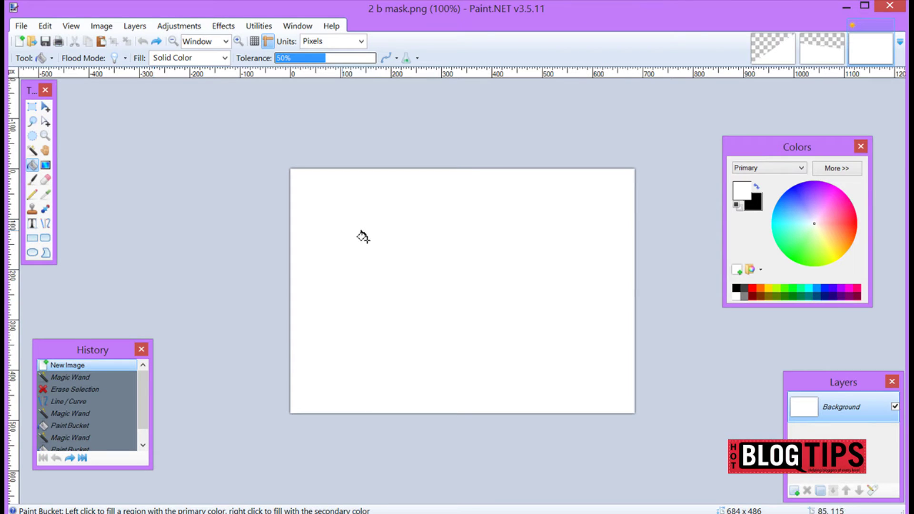
{"action": "left_click", "coordinate": [757, 189]}
Step: Draw a filled black rectangle with width 175 from the canvas's top-left corner
{"action": "left_click", "coordinate": [31, 239]}
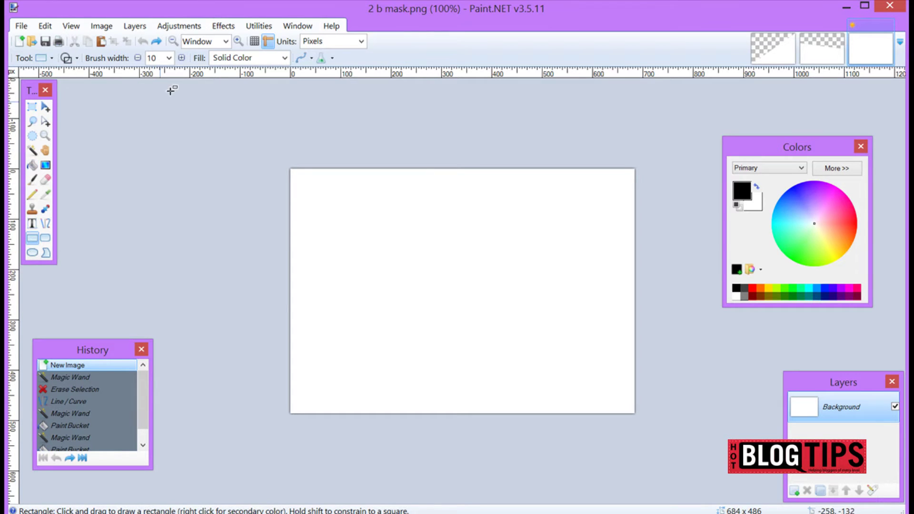
{"action": "left_click", "coordinate": [169, 57]}
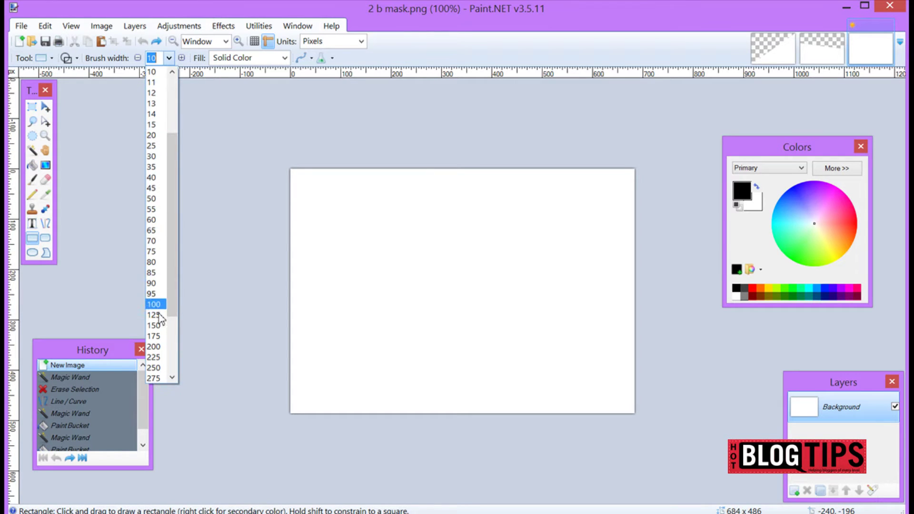
{"action": "left_click", "coordinate": [153, 336]}
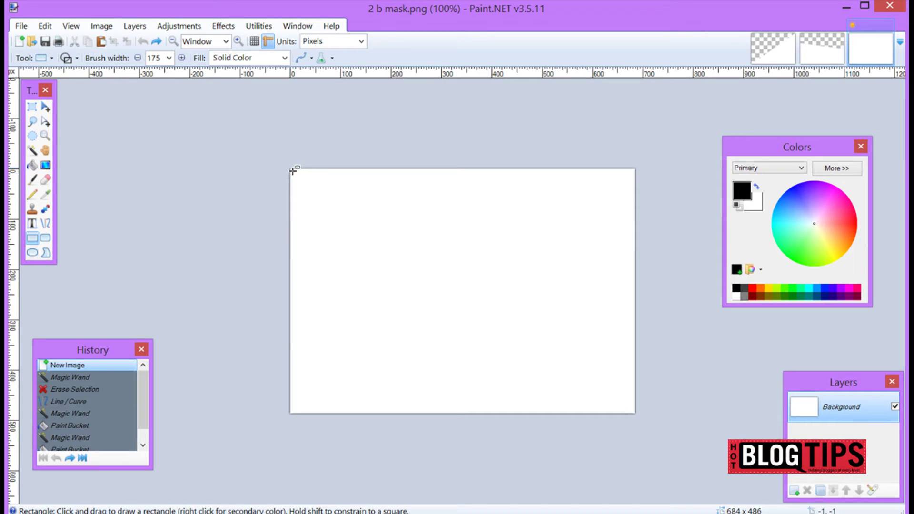
{"action": "left_click_drag", "start_coordinate": [293, 171], "coordinate": [442, 278]}
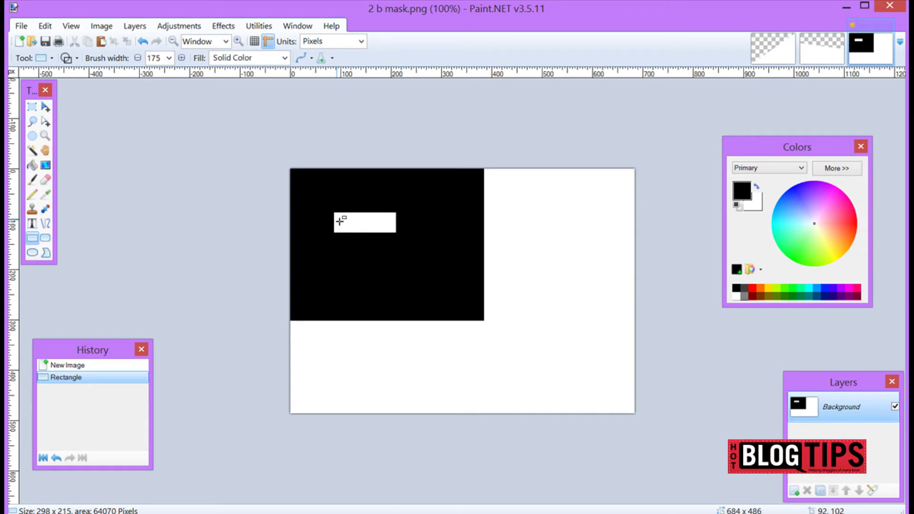
{"action": "left_click_drag", "start_coordinate": [340, 212], "coordinate": [408, 200]}
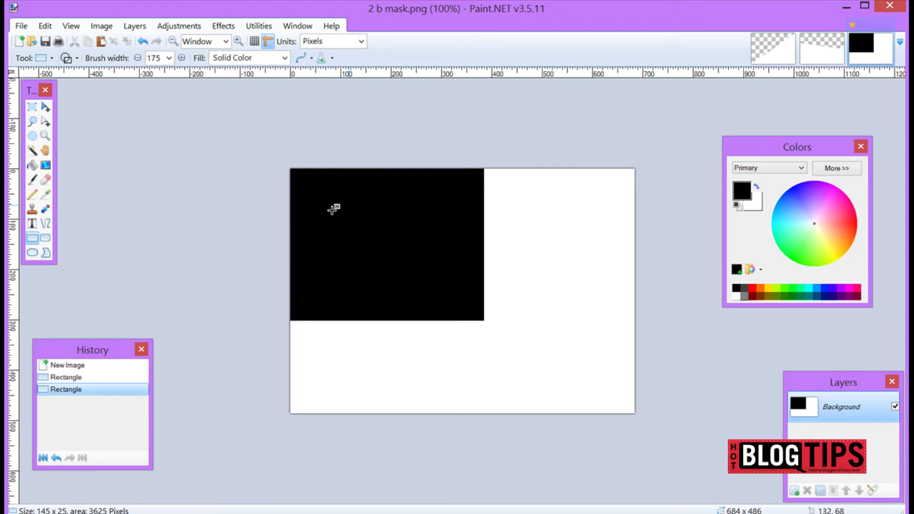
Step: Delete the black rectangle to transparency, erase leftover edge pixels, then switch to the 1 a mask image
{"action": "left_click", "coordinate": [32, 150]}
{"action": "left_click", "coordinate": [355, 233]}
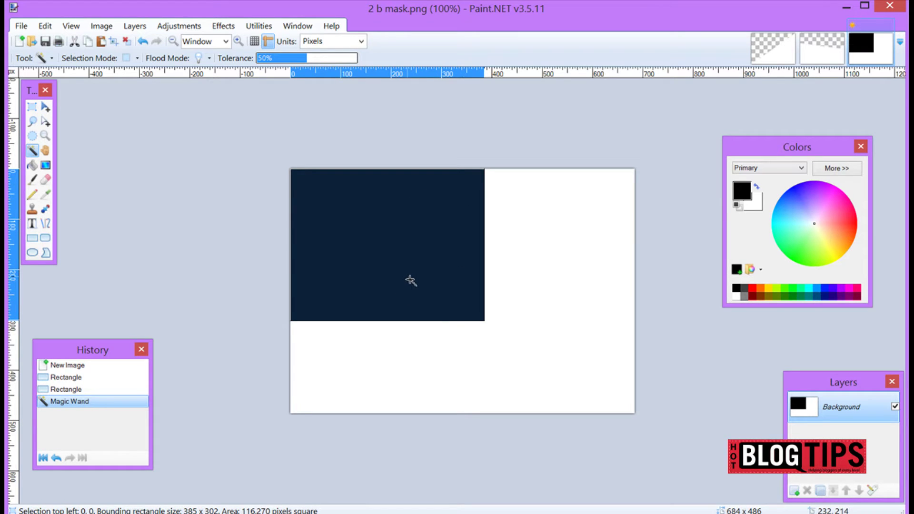
{"action": "key", "text": "Delete"}
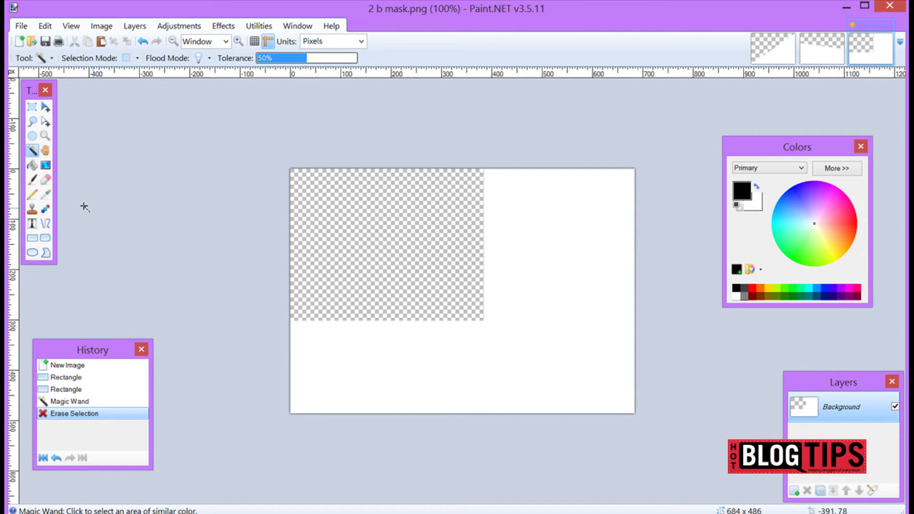
{"action": "left_click", "coordinate": [45, 180]}
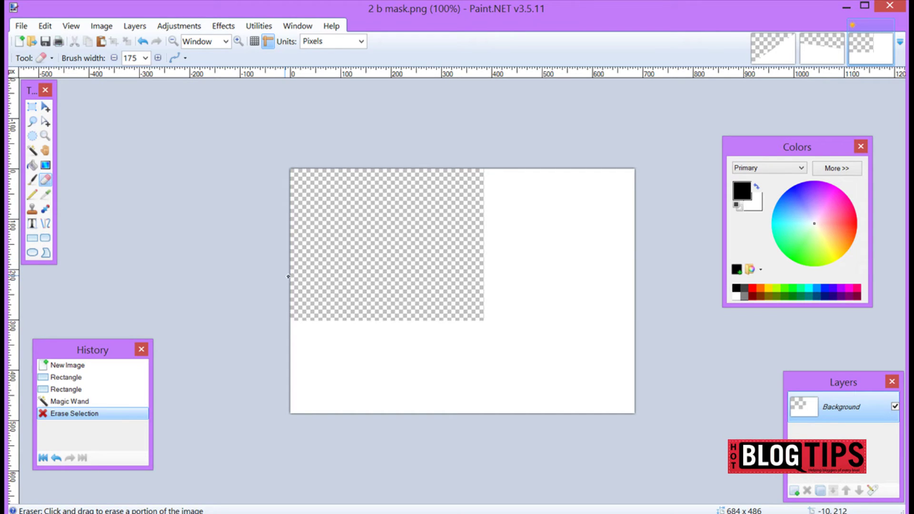
{"action": "left_click_drag", "start_coordinate": [294, 171], "coordinate": [306, 177]}
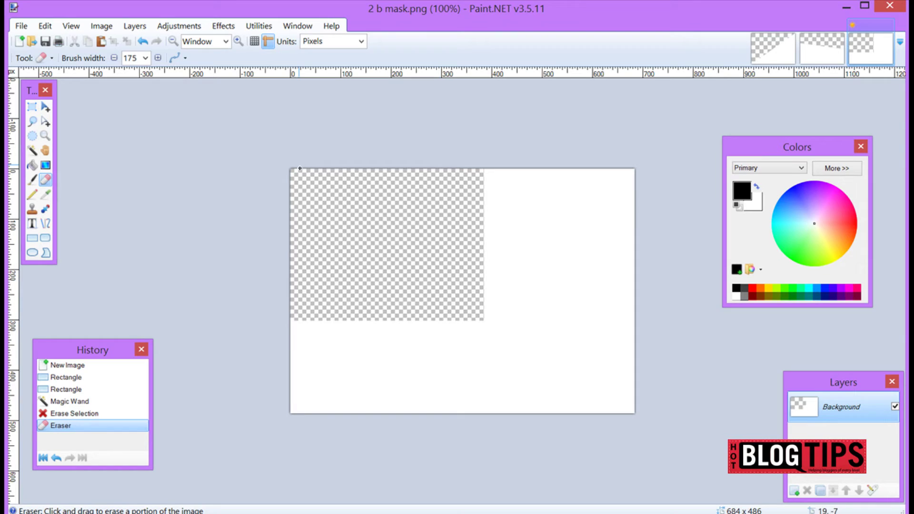
{"action": "left_click_drag", "start_coordinate": [296, 168], "coordinate": [279, 169]}
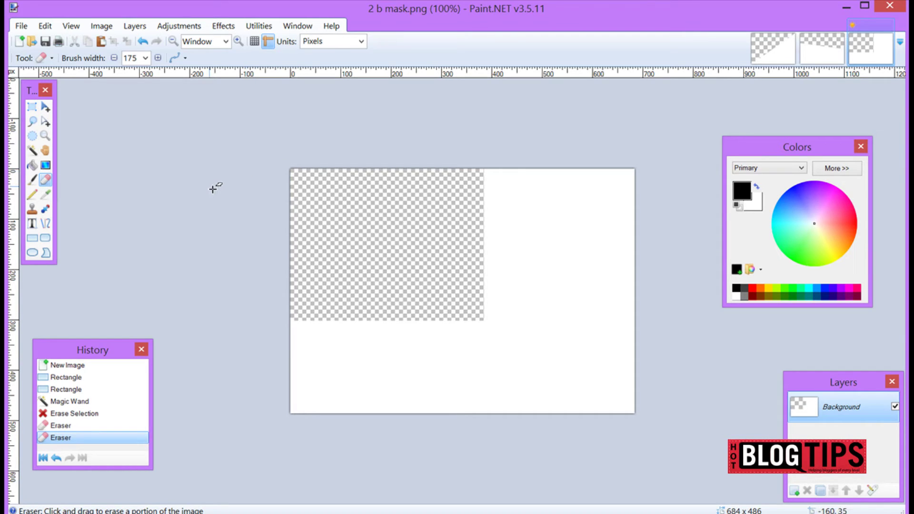
{"action": "left_click", "coordinate": [810, 60]}
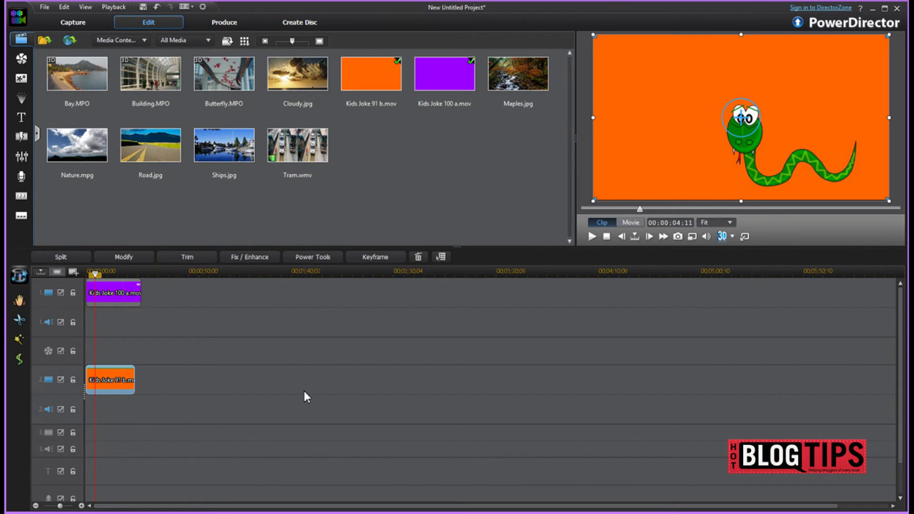
{"action": "left_click", "coordinate": [107, 296]}
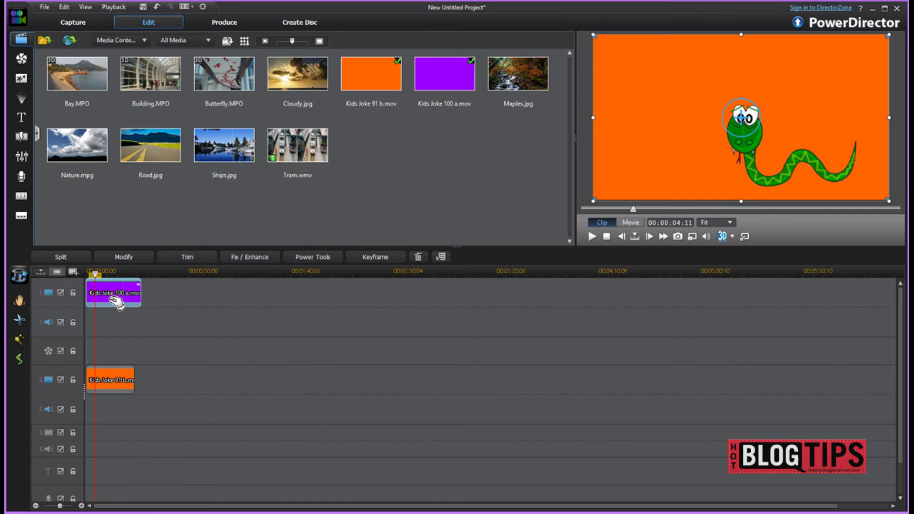
{"action": "left_click", "coordinate": [114, 386]}
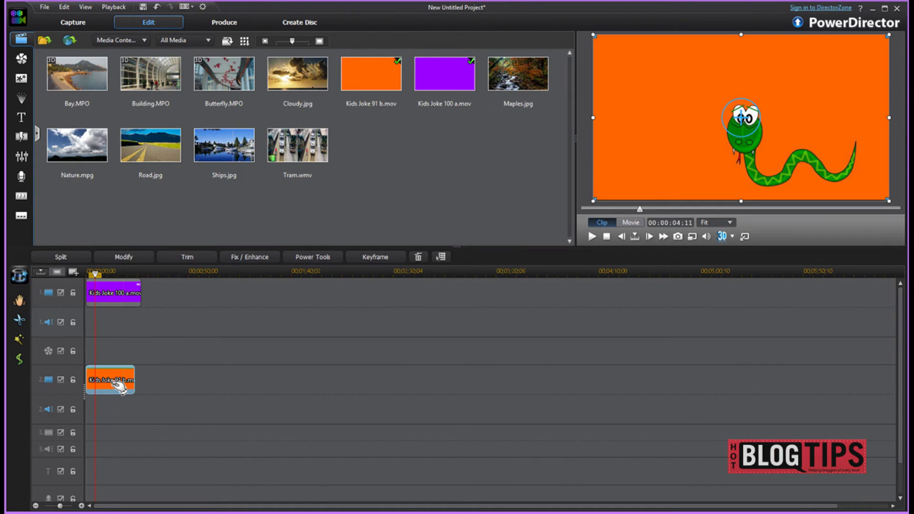
{"action": "left_click", "coordinate": [136, 258]}
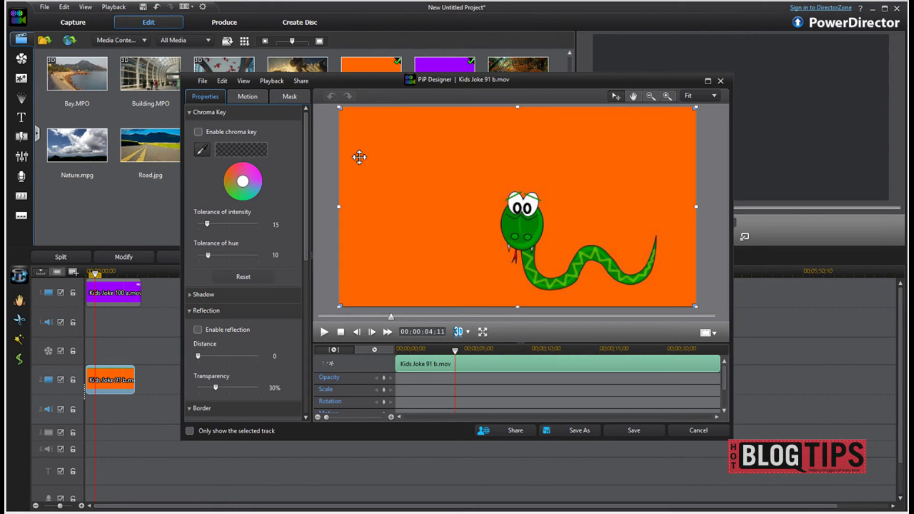
Step: Import the custom 1 b mask file as the clip's mask in PiP Designer
{"action": "left_click", "coordinate": [289, 95]}
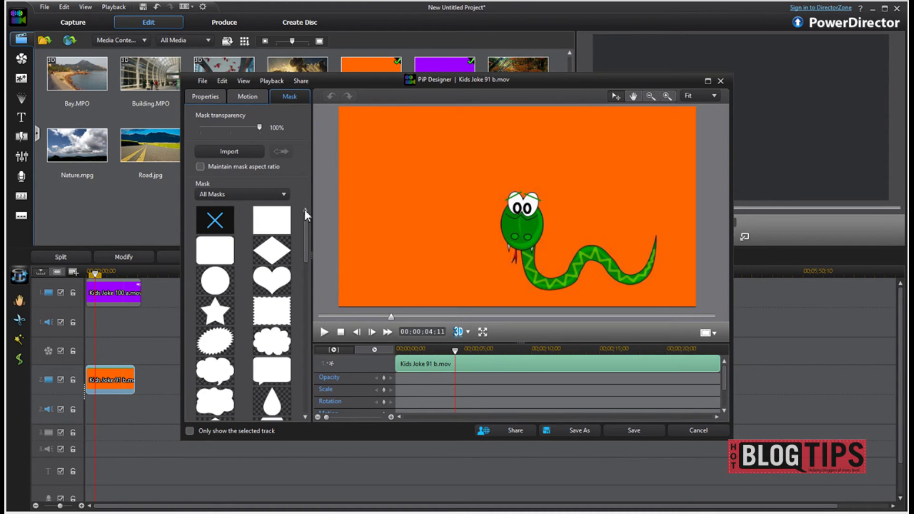
{"action": "left_click_drag", "start_coordinate": [307, 225], "coordinate": [306, 381]}
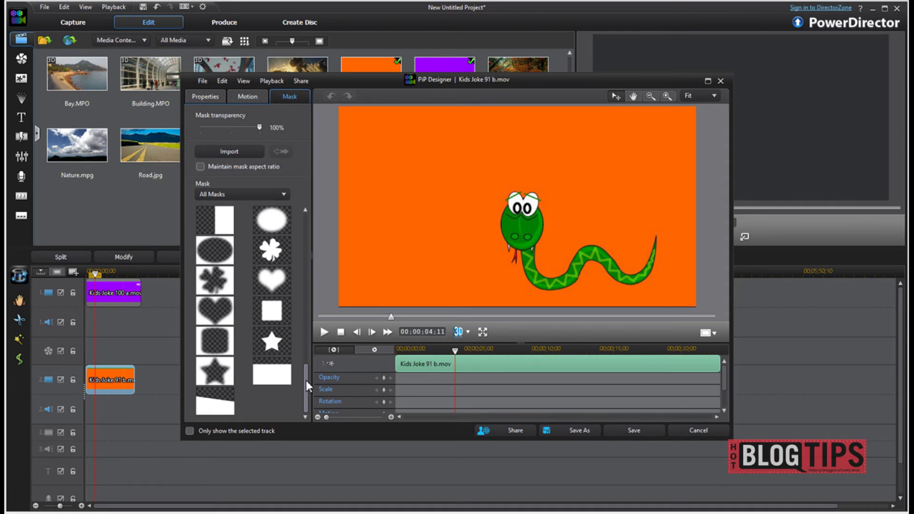
{"action": "left_click_drag", "start_coordinate": [306, 379], "coordinate": [308, 215]}
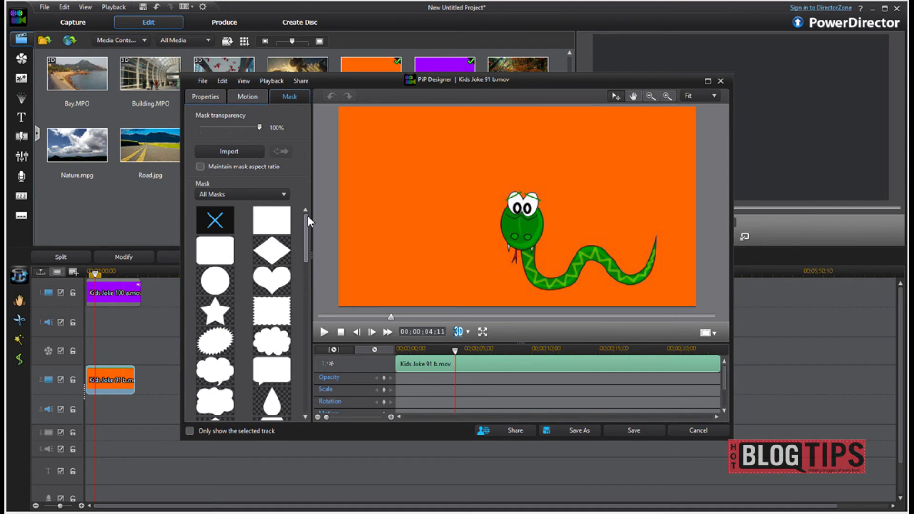
{"action": "left_click", "coordinate": [238, 152]}
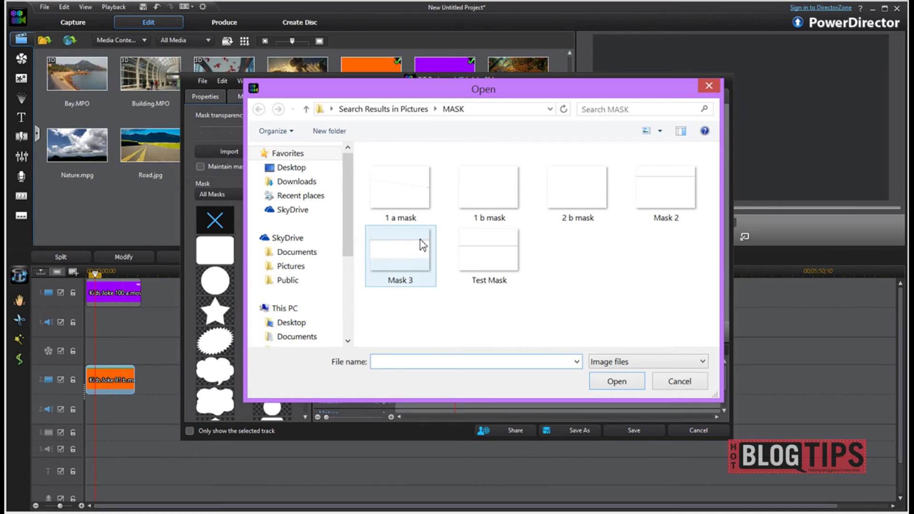
{"action": "left_click", "coordinate": [413, 207]}
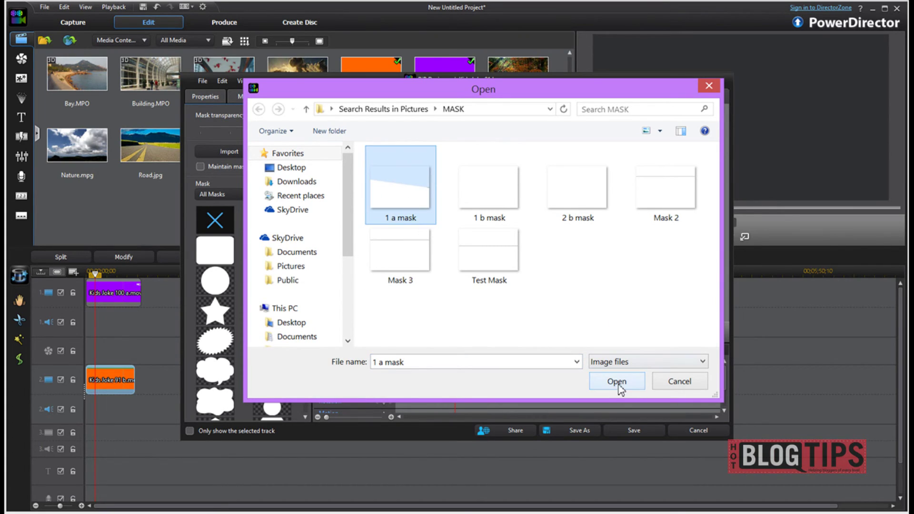
{"action": "left_click", "coordinate": [492, 198]}
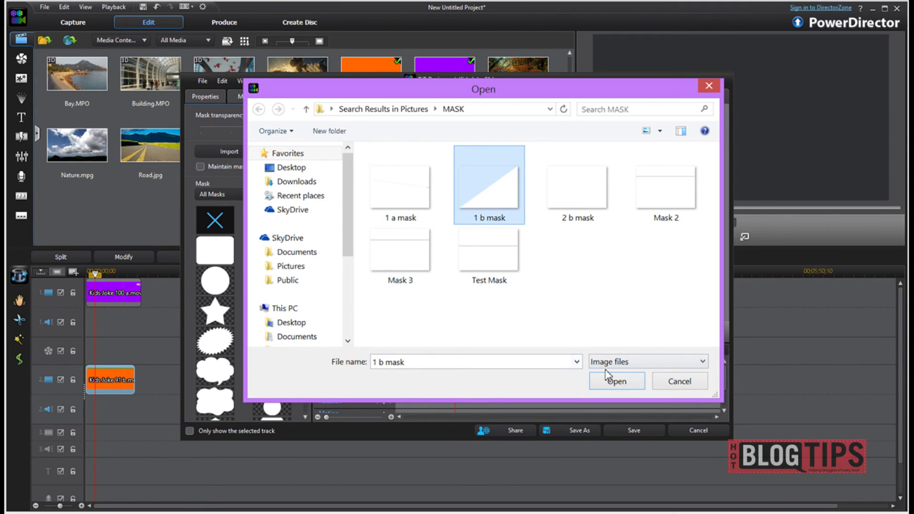
{"action": "left_click", "coordinate": [617, 382]}
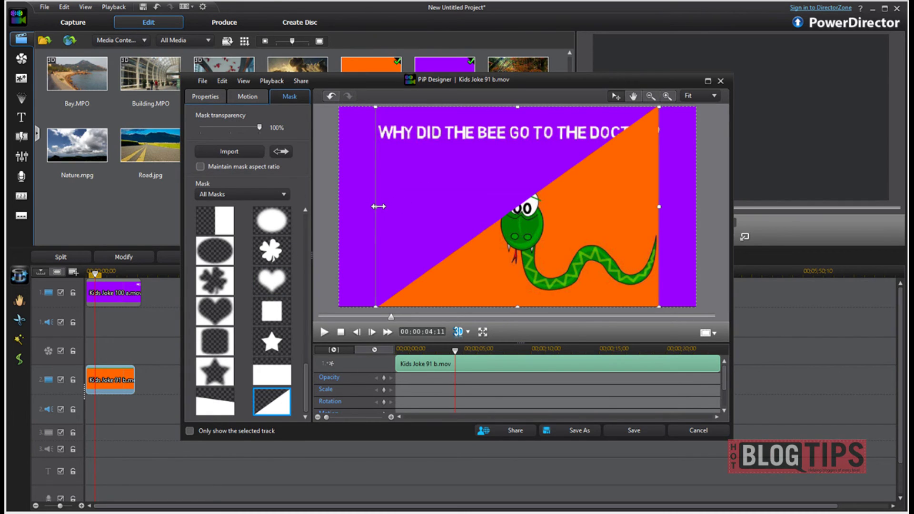
Step: Drag the mask's left and right edges out to the frame edges, then play the preview
{"action": "left_click_drag", "start_coordinate": [379, 206], "coordinate": [339, 206]}
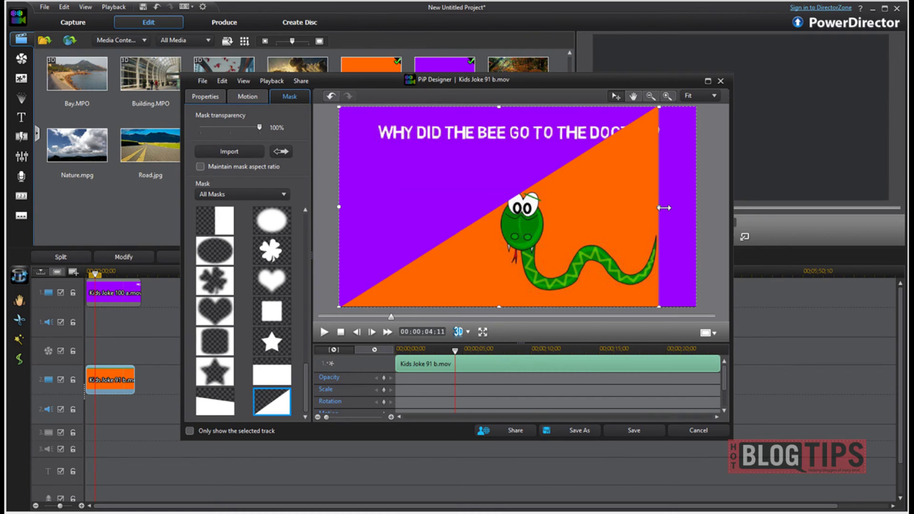
{"action": "left_click_drag", "start_coordinate": [660, 207], "coordinate": [712, 212]}
{"action": "left_click", "coordinate": [199, 167]}
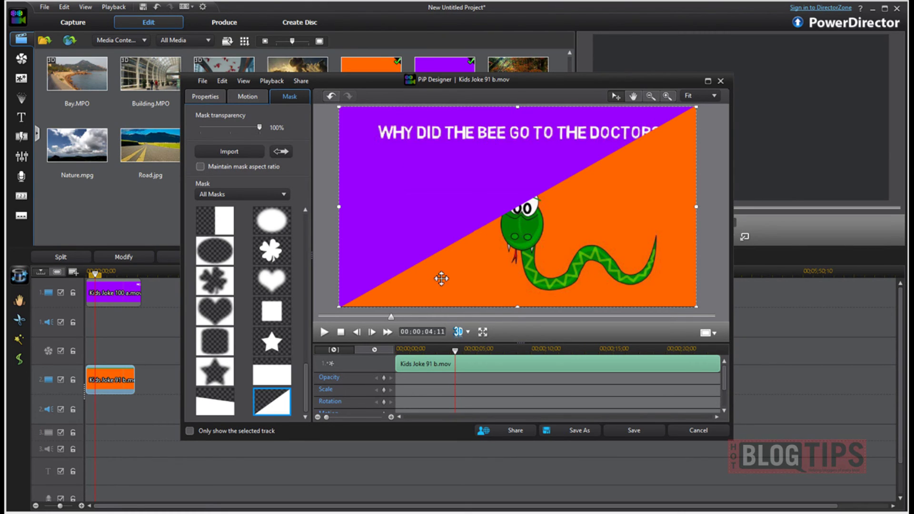
{"action": "left_click", "coordinate": [324, 333]}
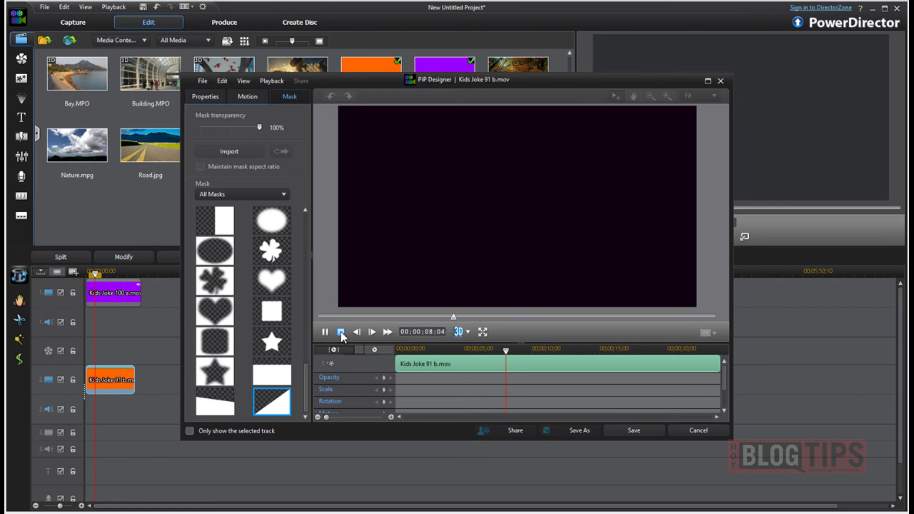
Step: Save the triangle mask on the orange clip, then play and pause to confirm the diagonal purple-orange split
{"action": "left_click", "coordinate": [341, 332]}
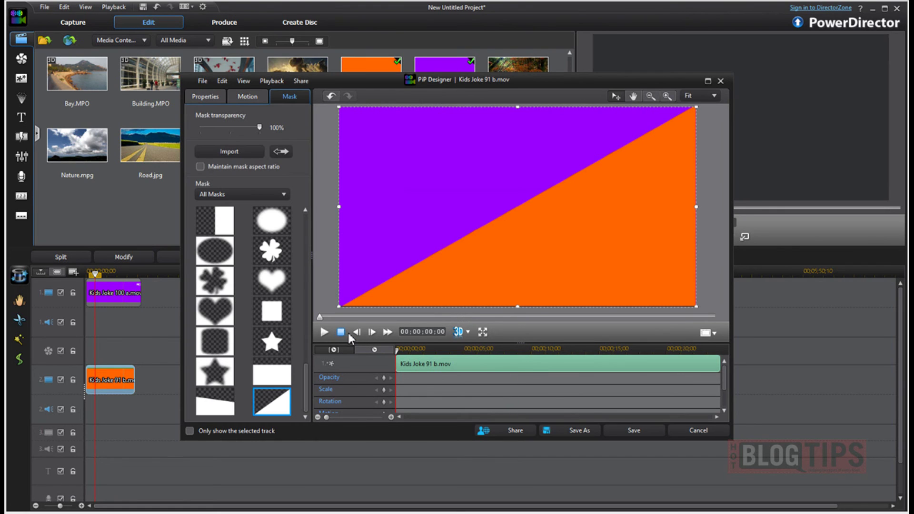
{"action": "left_click", "coordinate": [637, 432]}
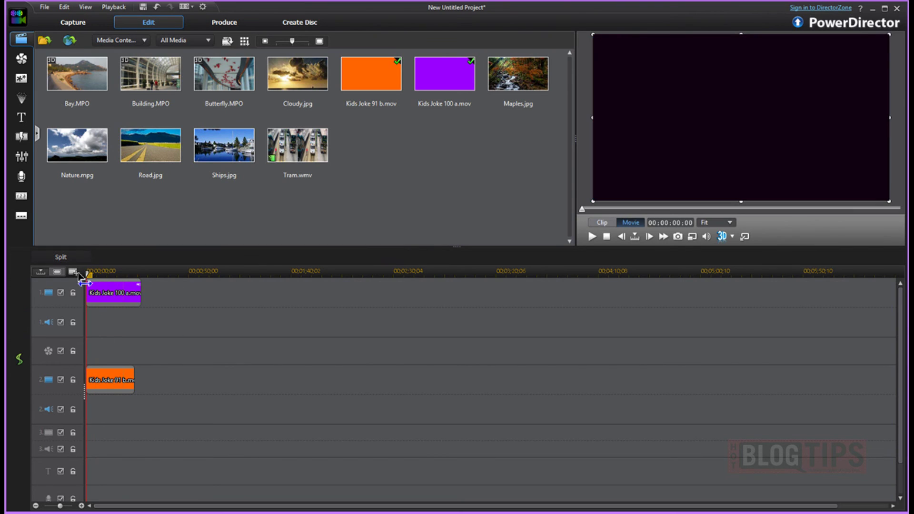
{"action": "left_click", "coordinate": [592, 236]}
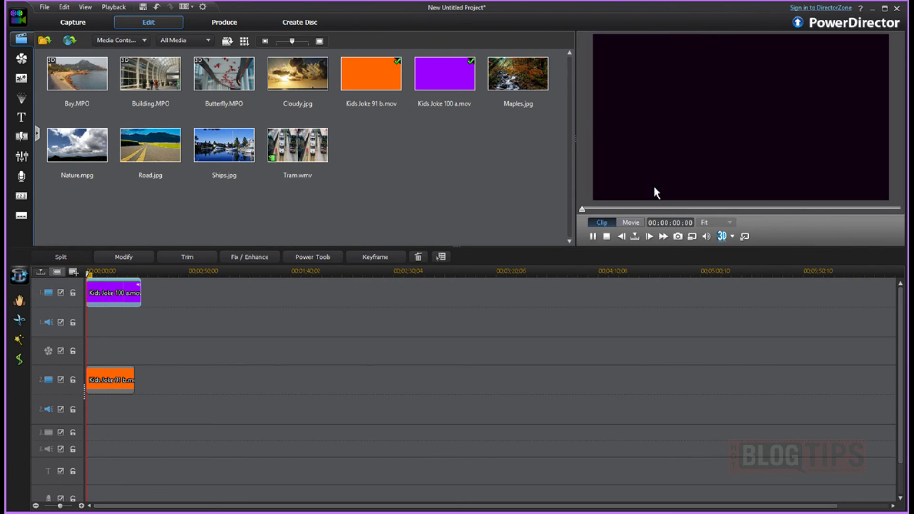
{"action": "left_click", "coordinate": [592, 236]}
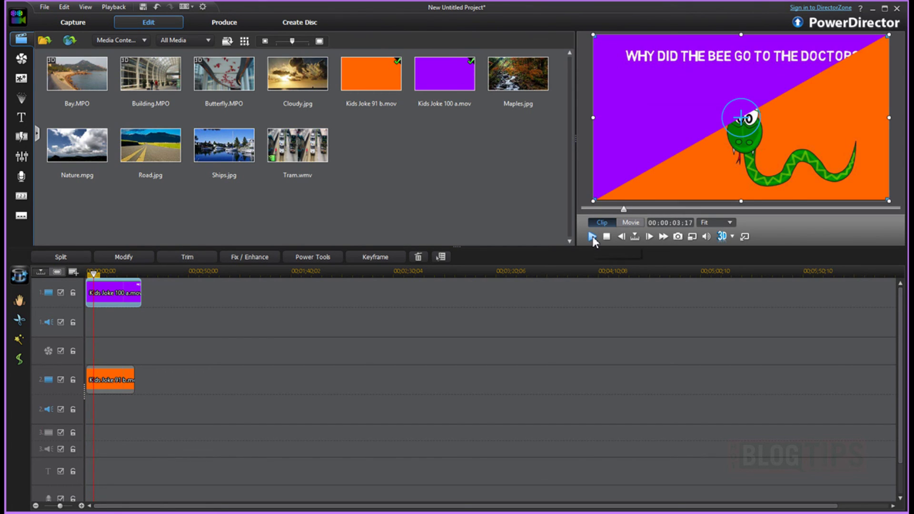